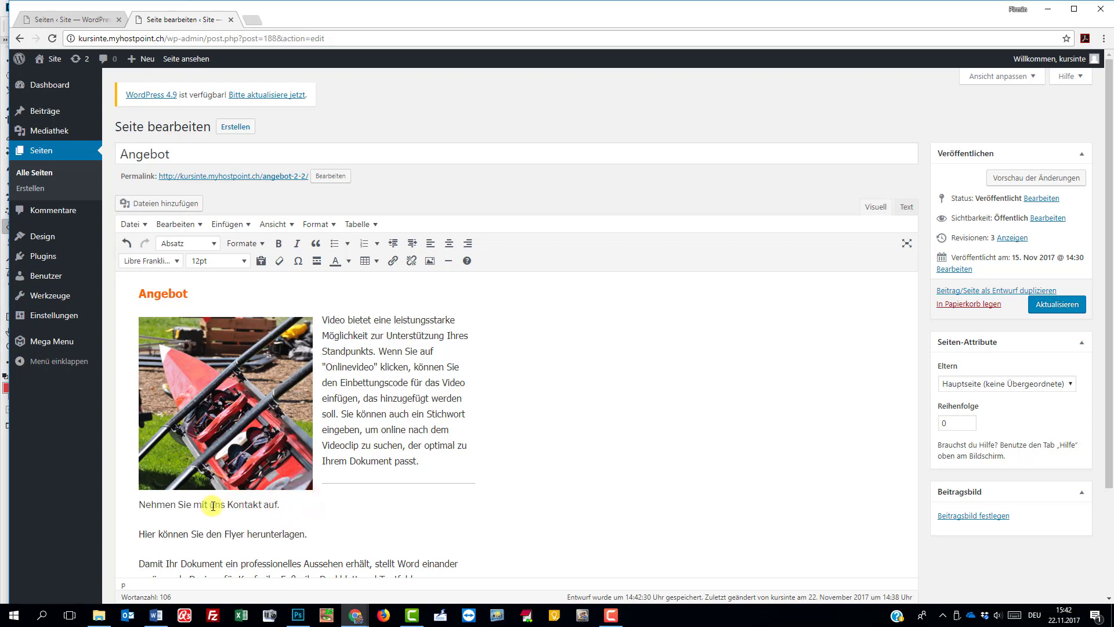
double_click(238, 504)
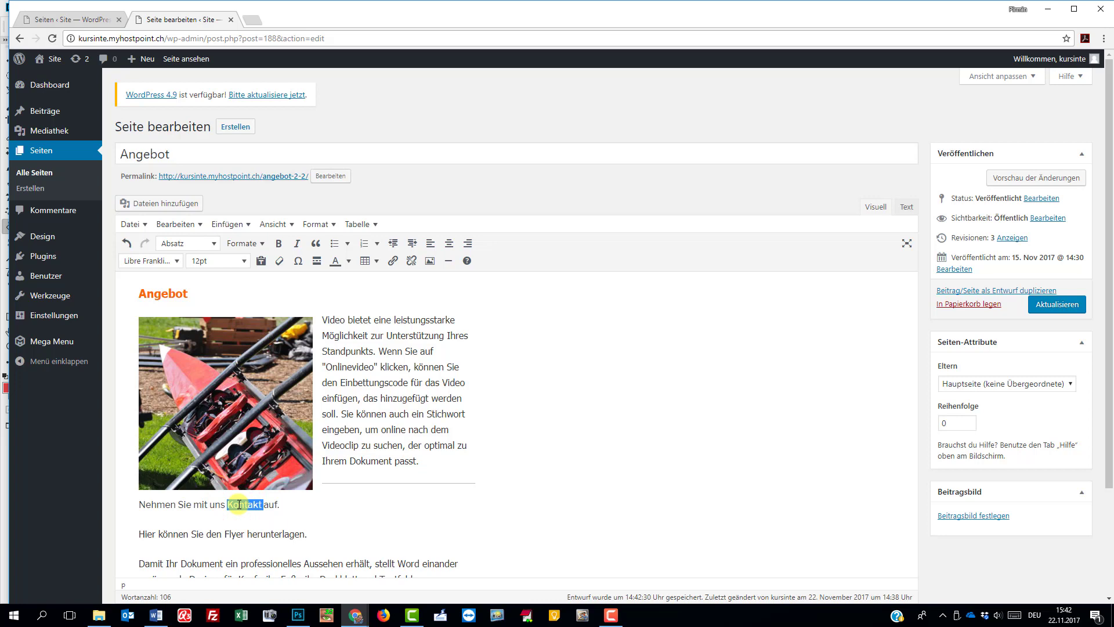
click(225, 535)
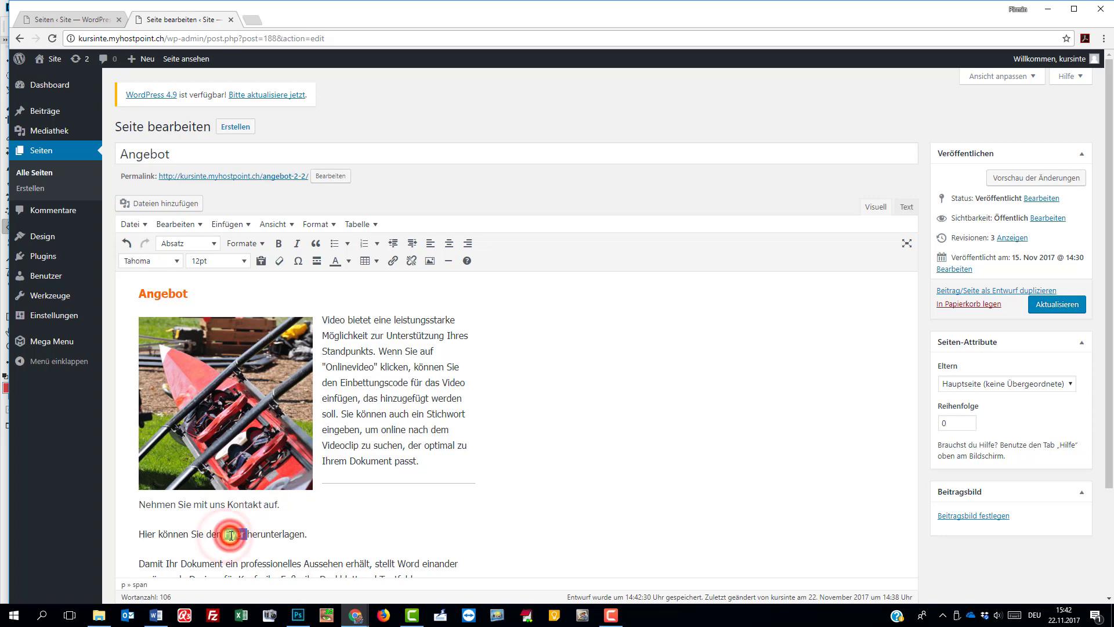
double_click(229, 534)
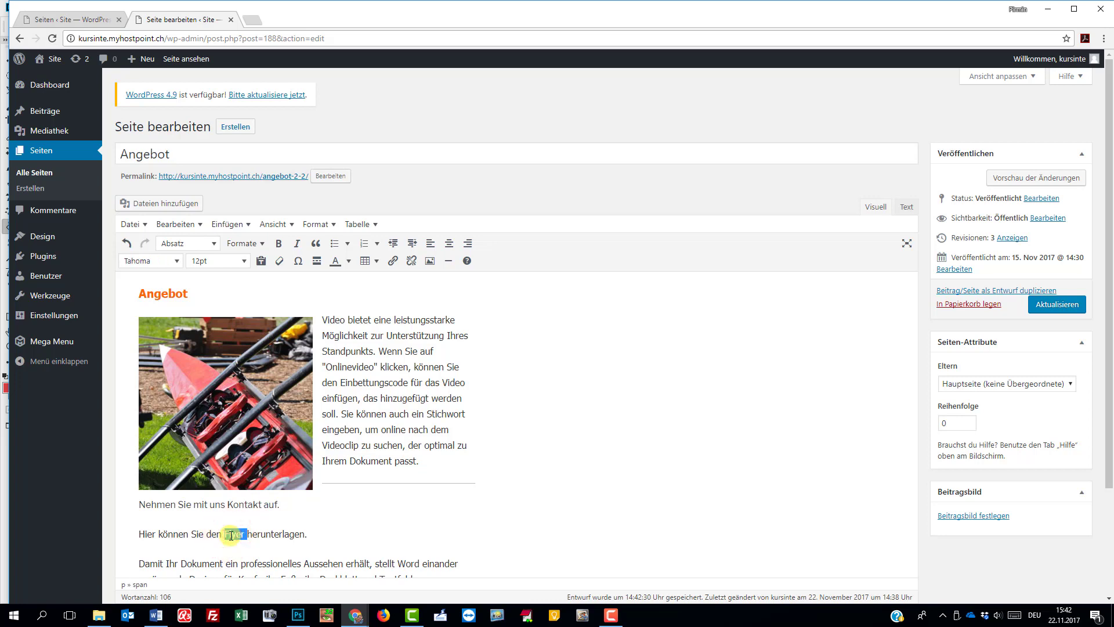
click(240, 507)
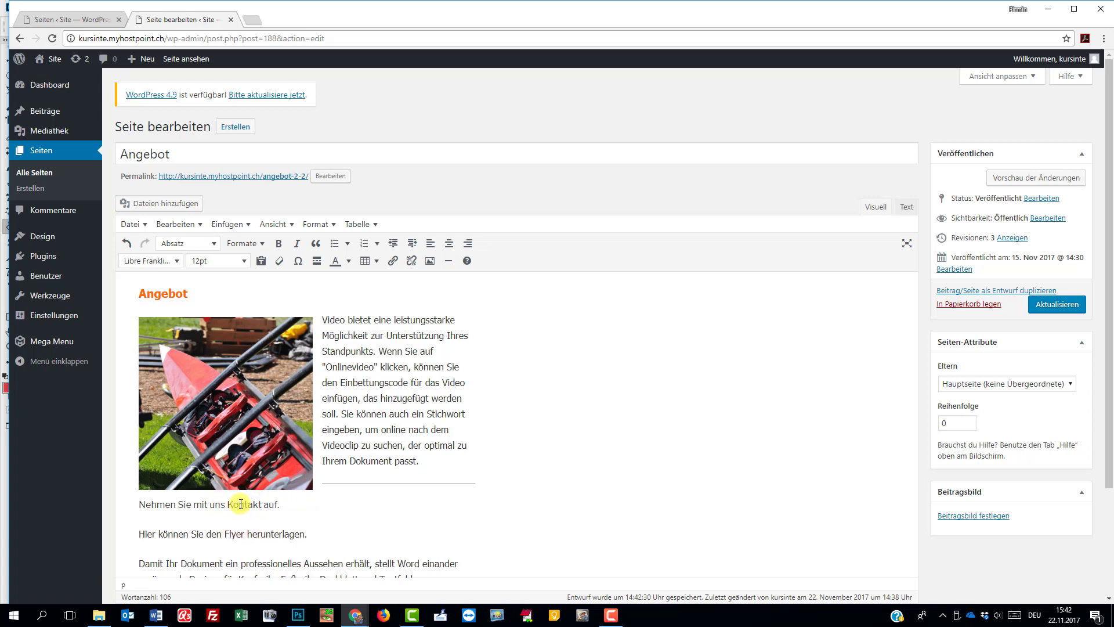
Step: Open the detailed link options for the word "Kontakt" in the sentence below the boat photo
double_click(240, 504)
click(393, 262)
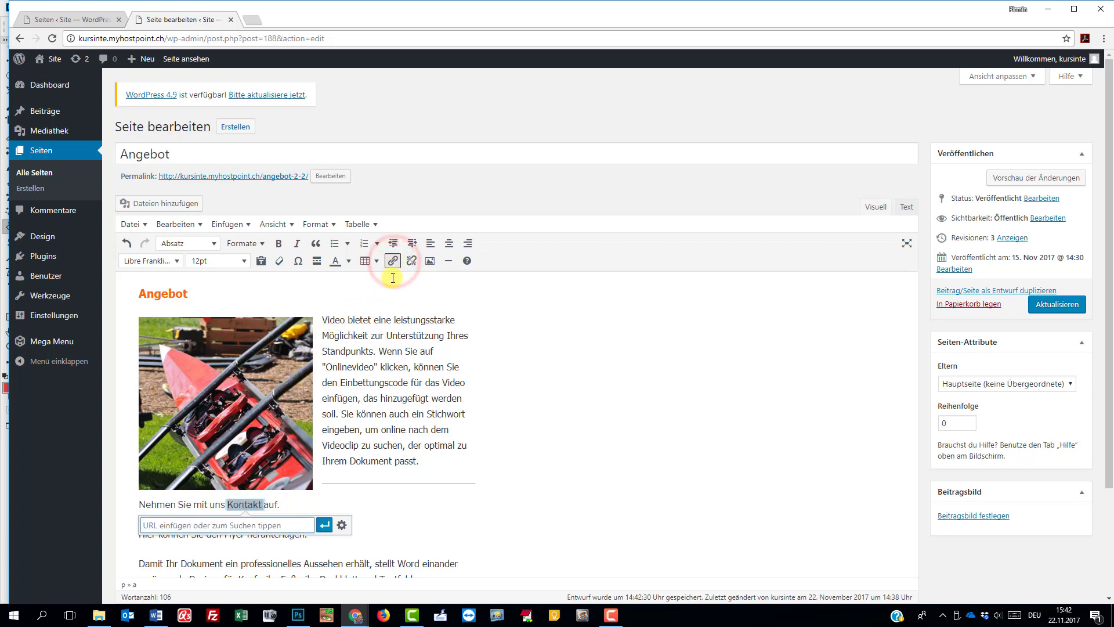
click(288, 525)
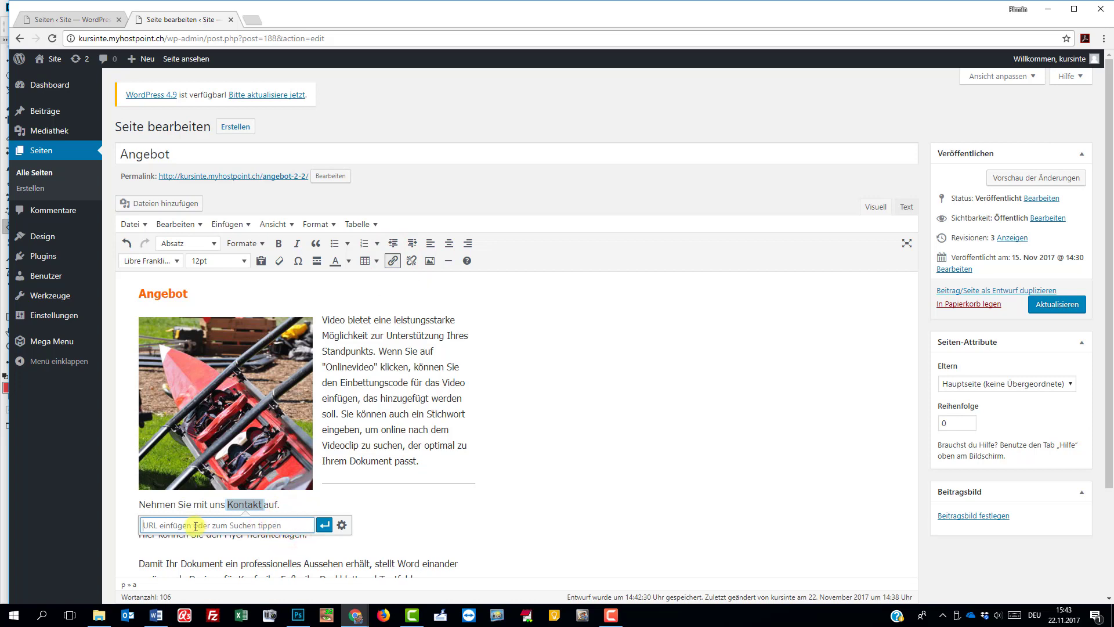
click(341, 525)
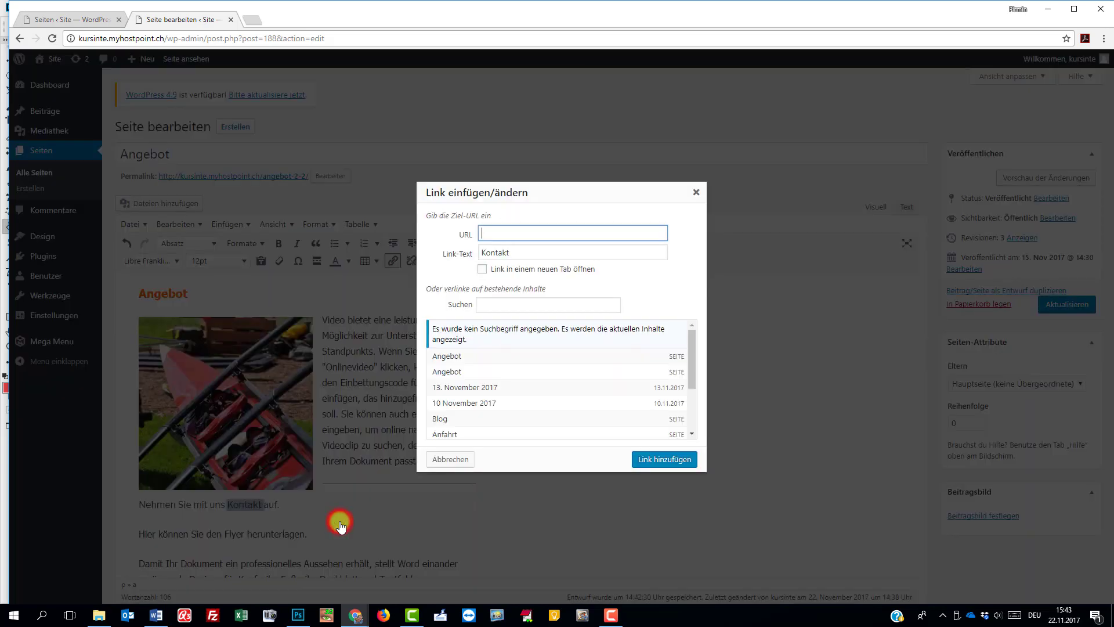
click(512, 234)
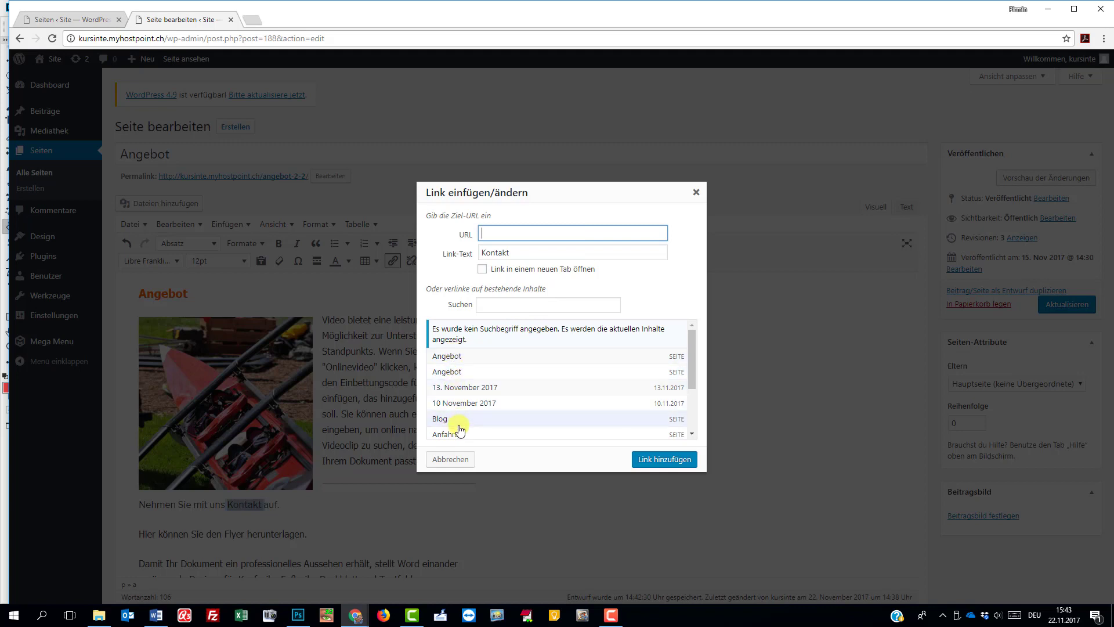
Step: Search the existing content for "Kontak" as a link target and clear the search term again
click(488, 306)
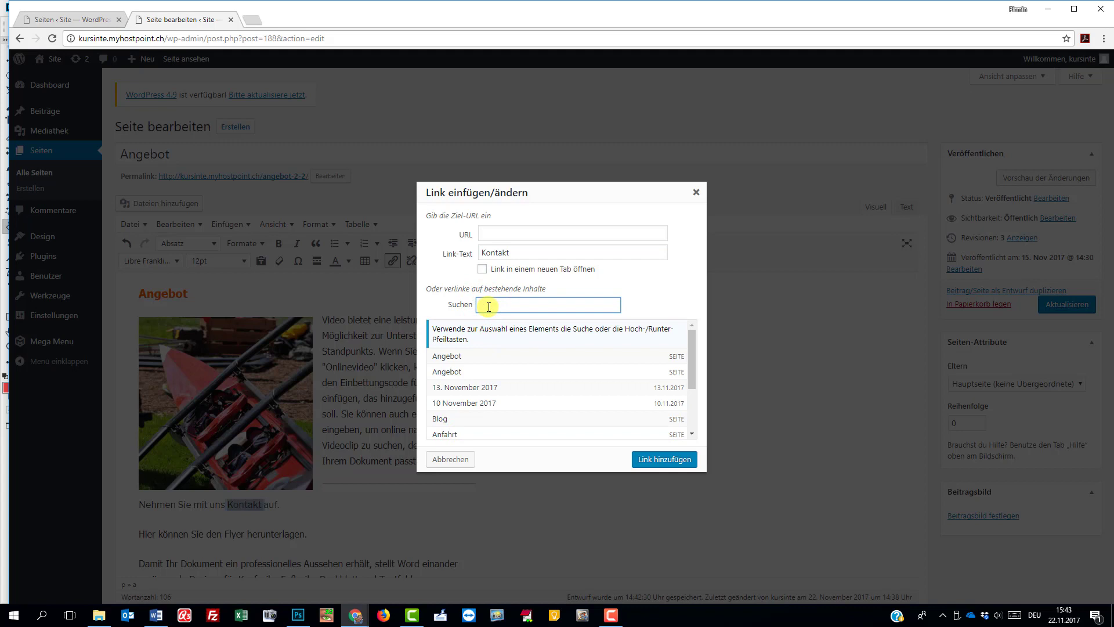
text(Kontak)
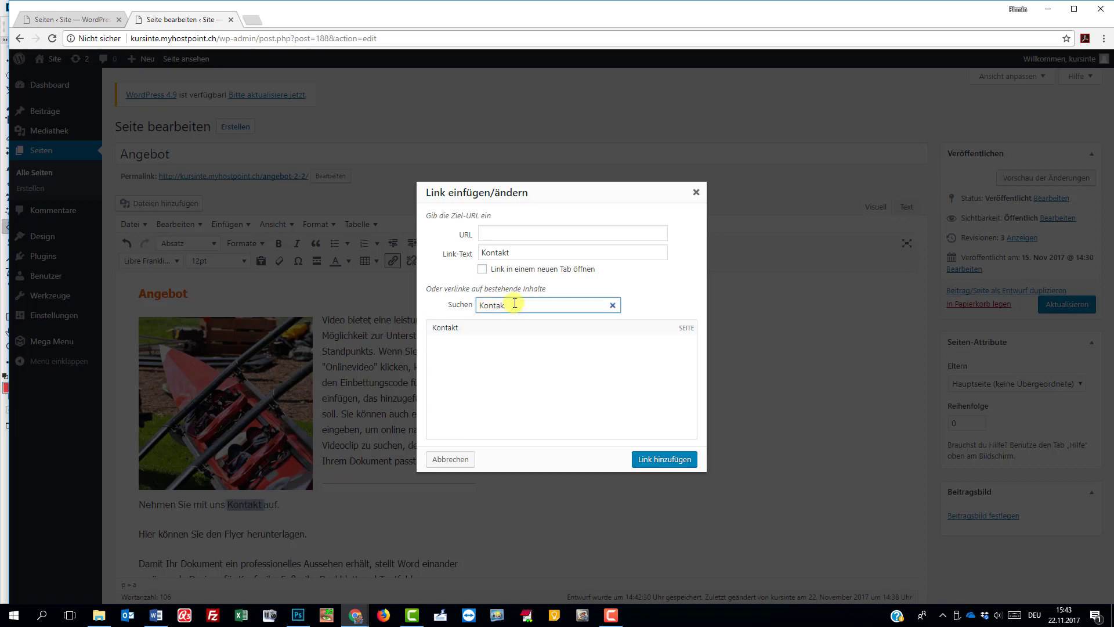
drag(514, 304, 473, 307)
key(BackSpace)
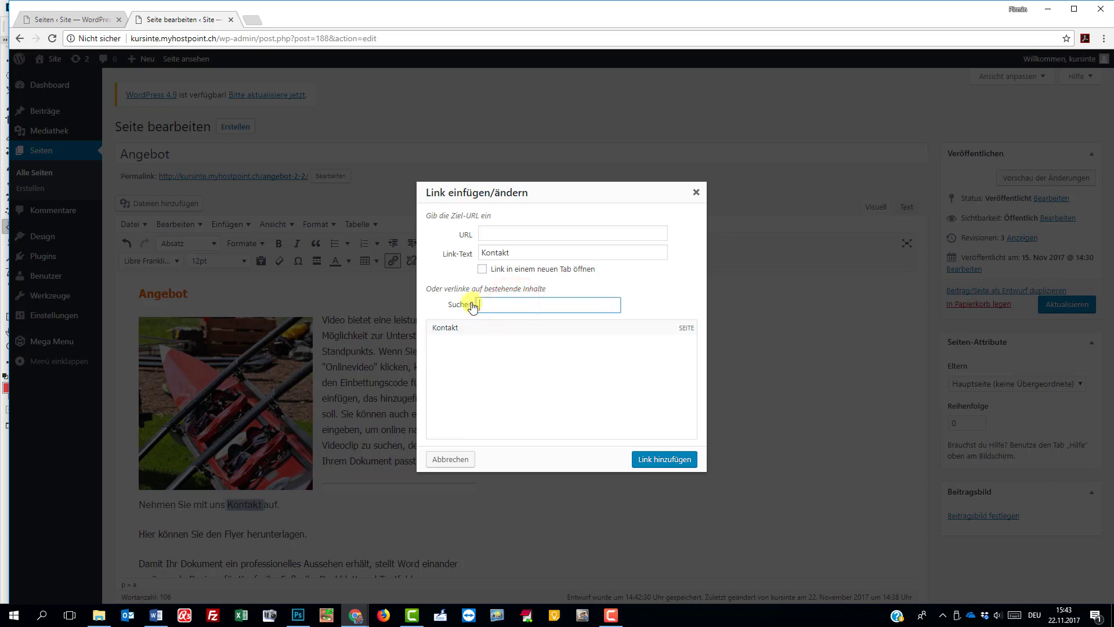
Step: Link the word "Kontakt" to the existing Kontakt page and update the Angebot page
scroll(487, 388, down, 3)
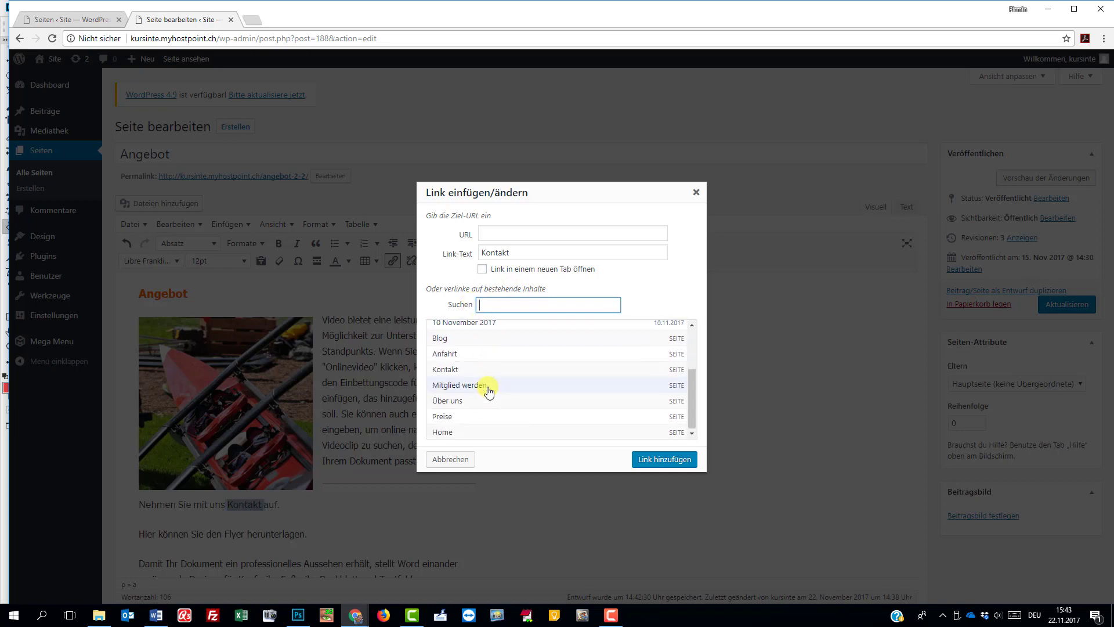
click(467, 370)
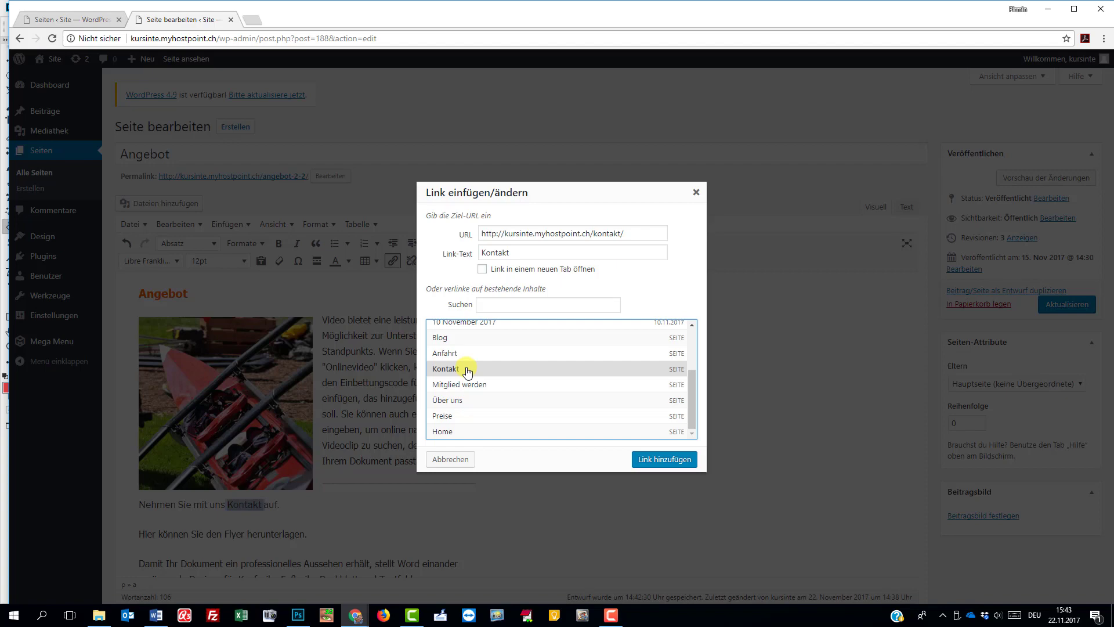
click(647, 461)
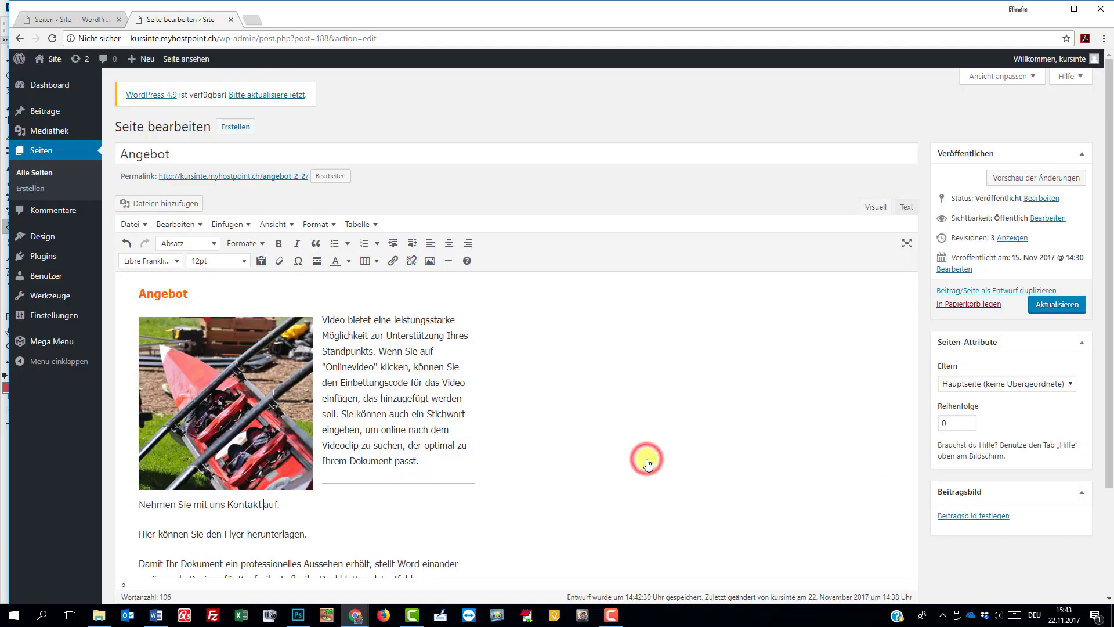
click(1053, 306)
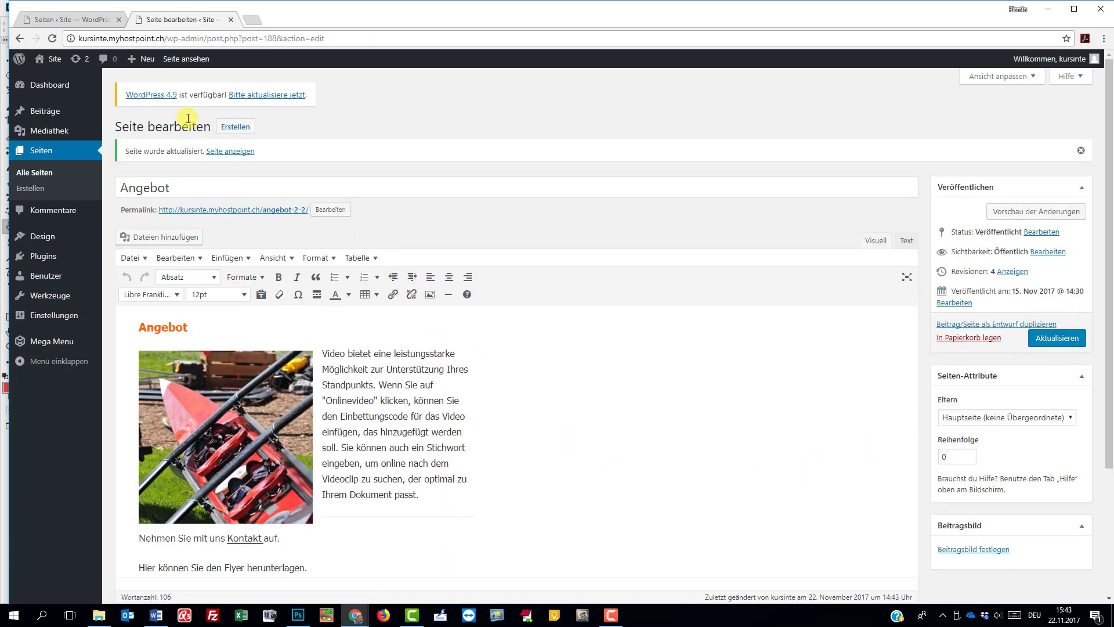
Step: Test the Kontakt link on the published Angebot page and return to editing the Angebot page
click(173, 60)
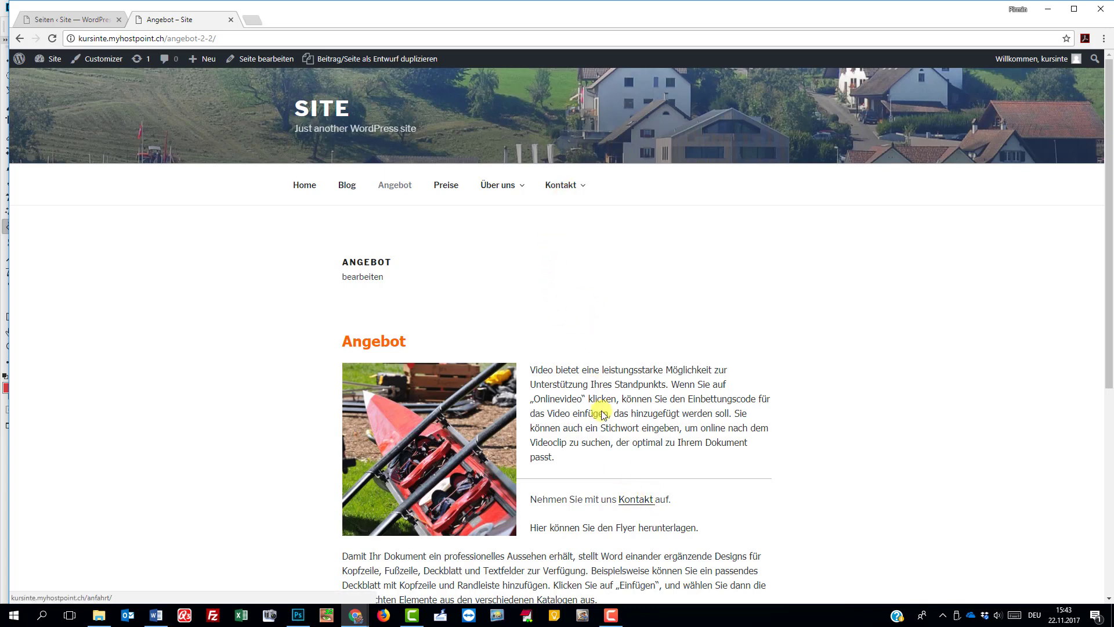
click(631, 500)
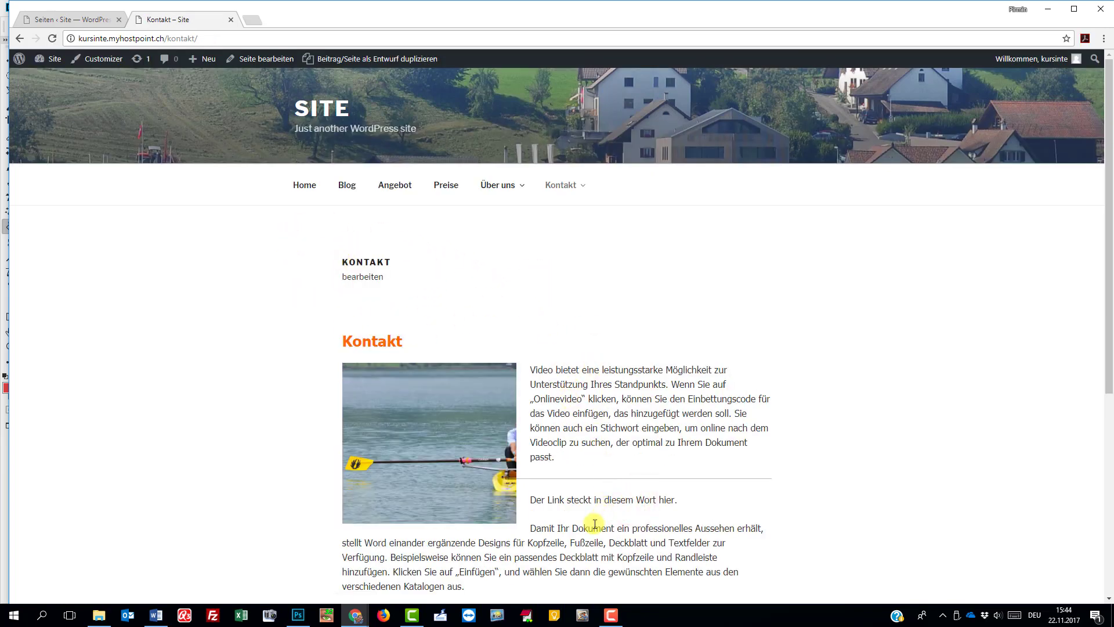
click(395, 187)
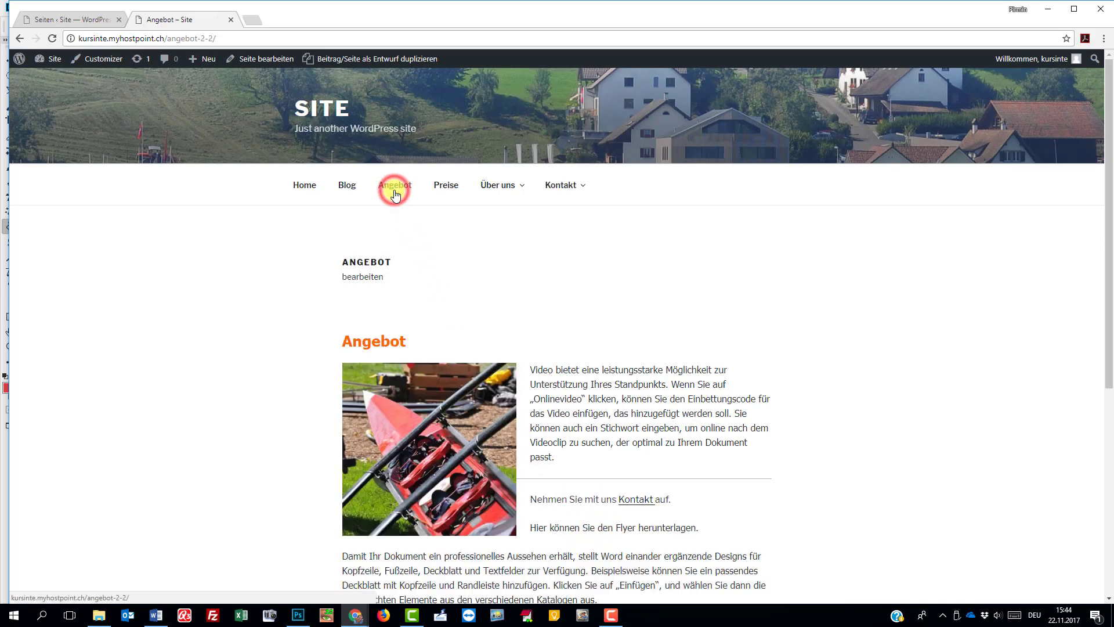
click(268, 58)
scroll(232, 418, down, 2)
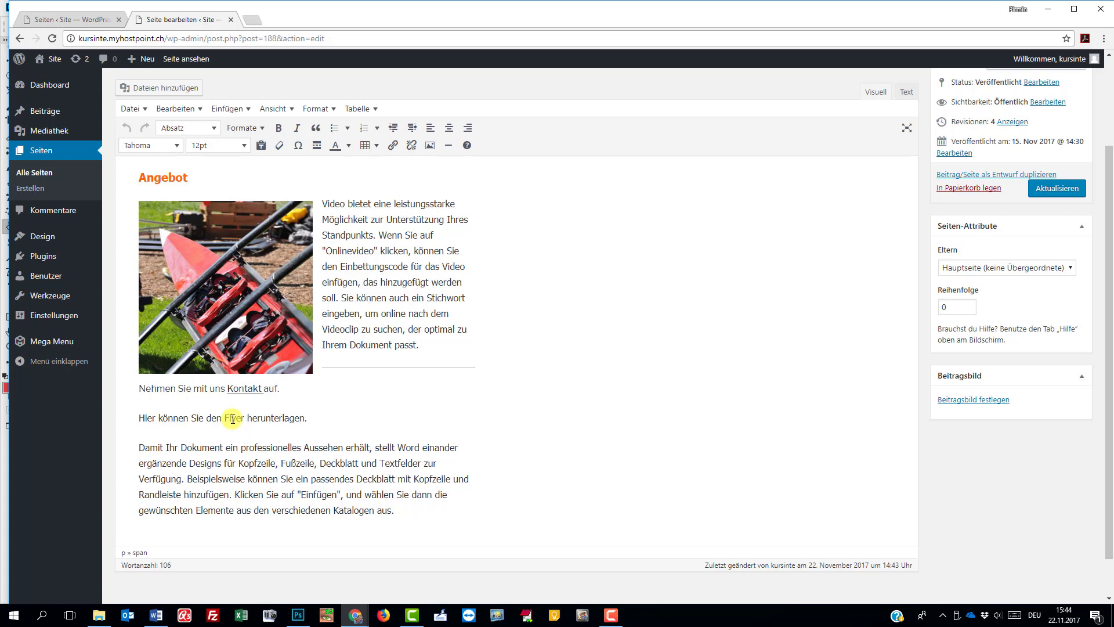
Step: Upload "Flyer fertig.pdf" from the desktop folder into the Mediathek
click(55, 135)
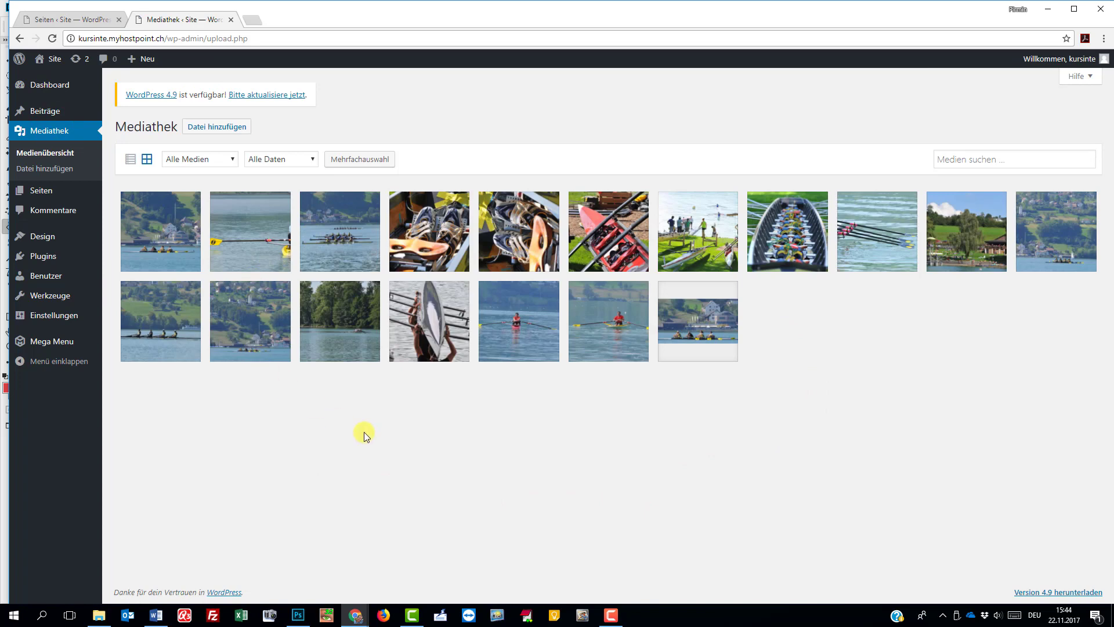
click(99, 614)
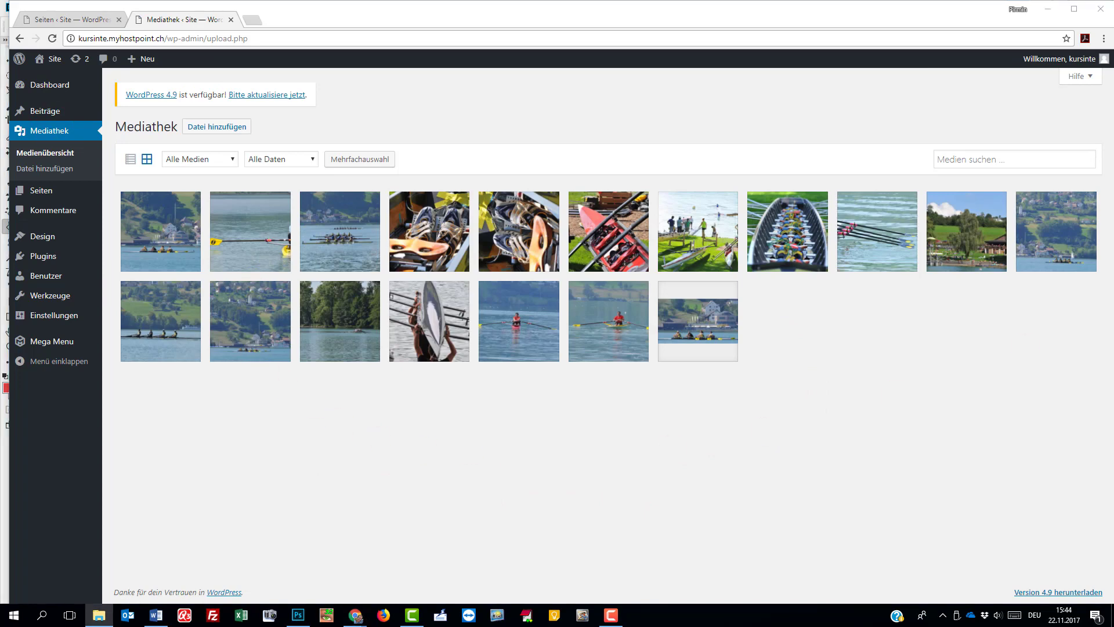
drag(988, 63, 732, 79)
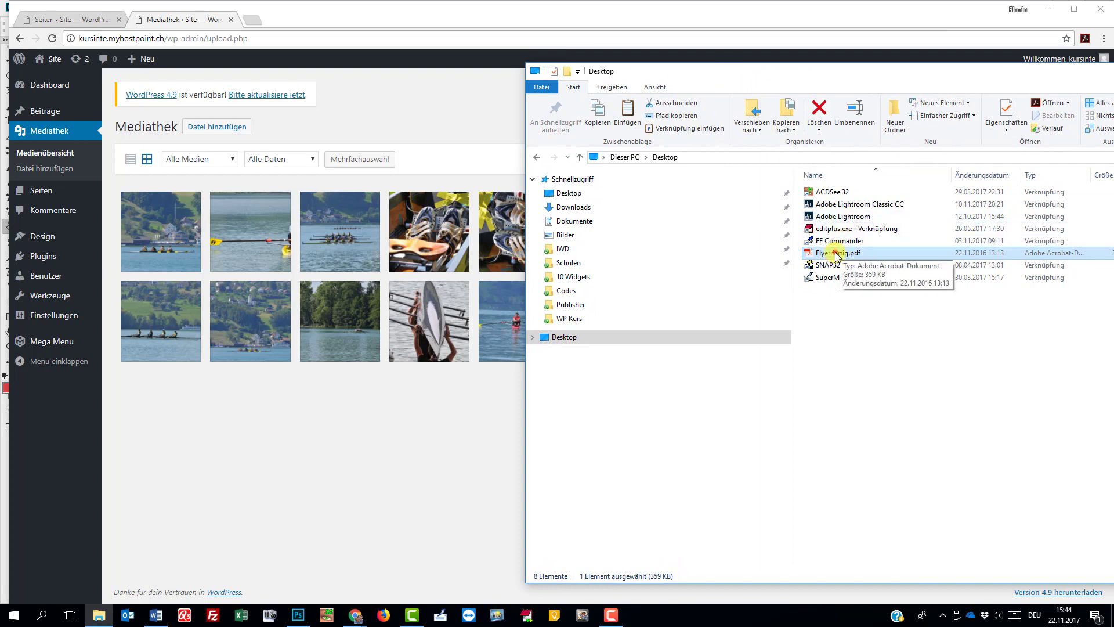
drag(836, 255, 326, 449)
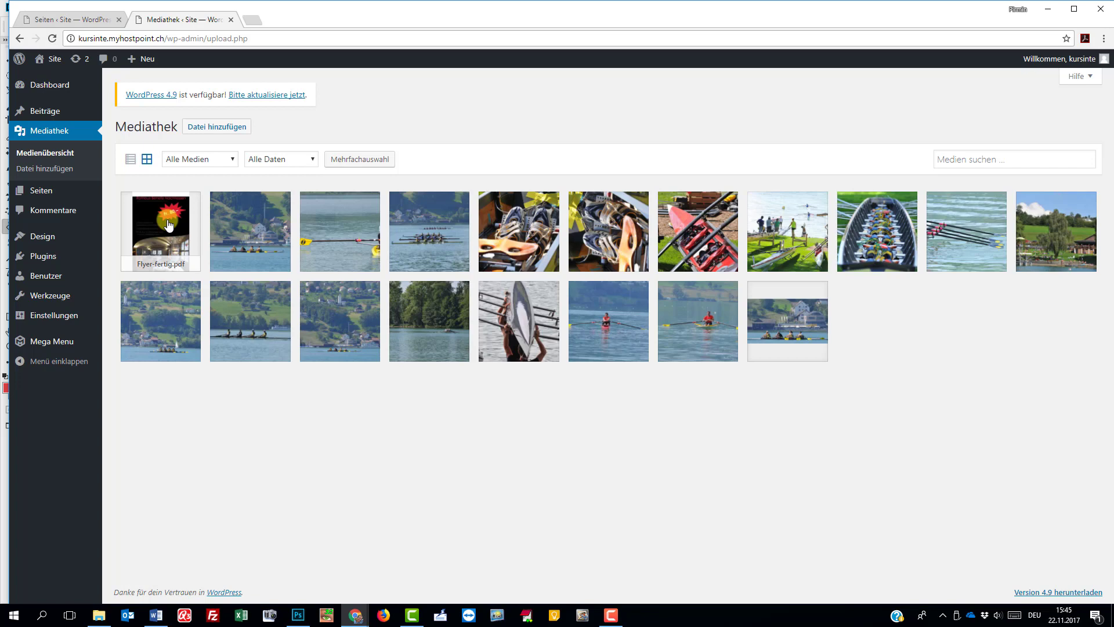
Step: Reopen the second of the two Angebot entries in the page list for editing
click(58, 196)
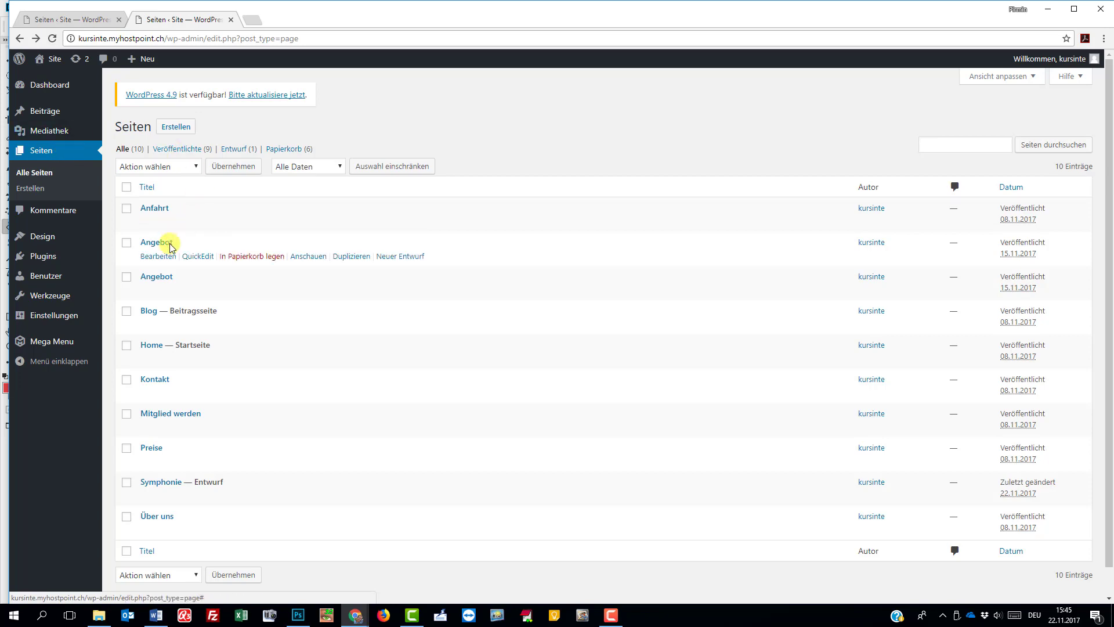
click(157, 278)
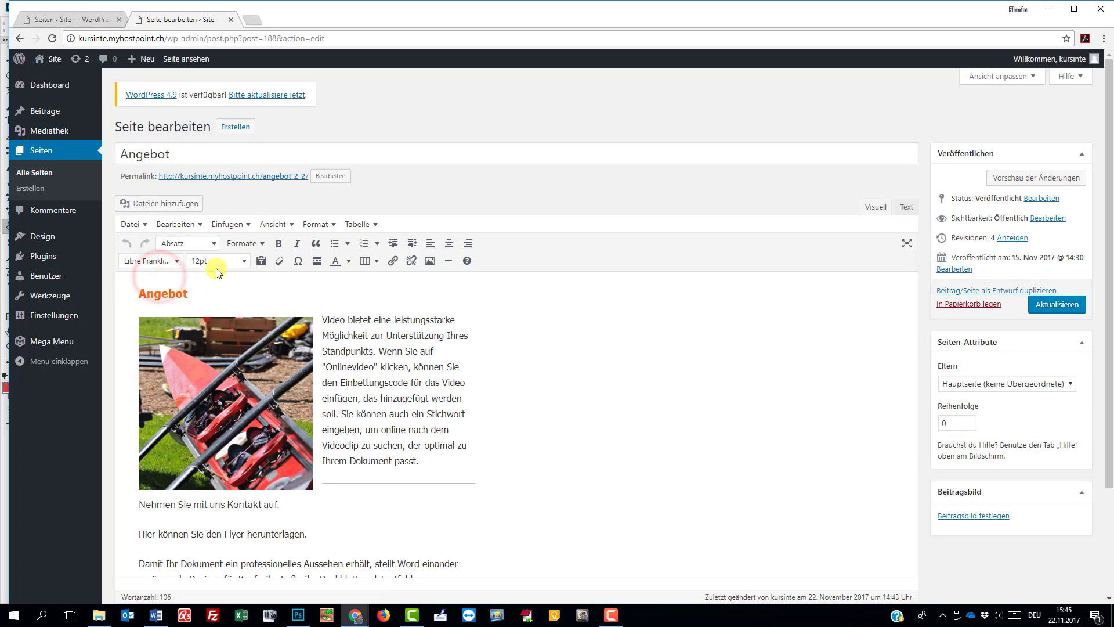
scroll(282, 383, down, 2)
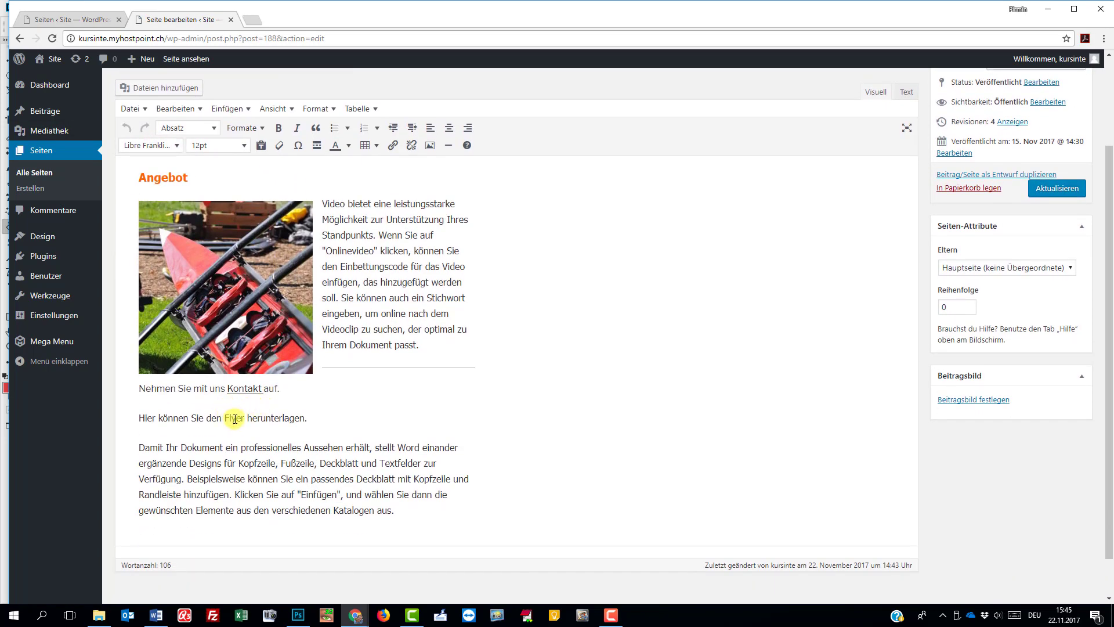
Step: Try to link the word "Flyer" to existing content by searching for "Flyer" in the link options
double_click(233, 417)
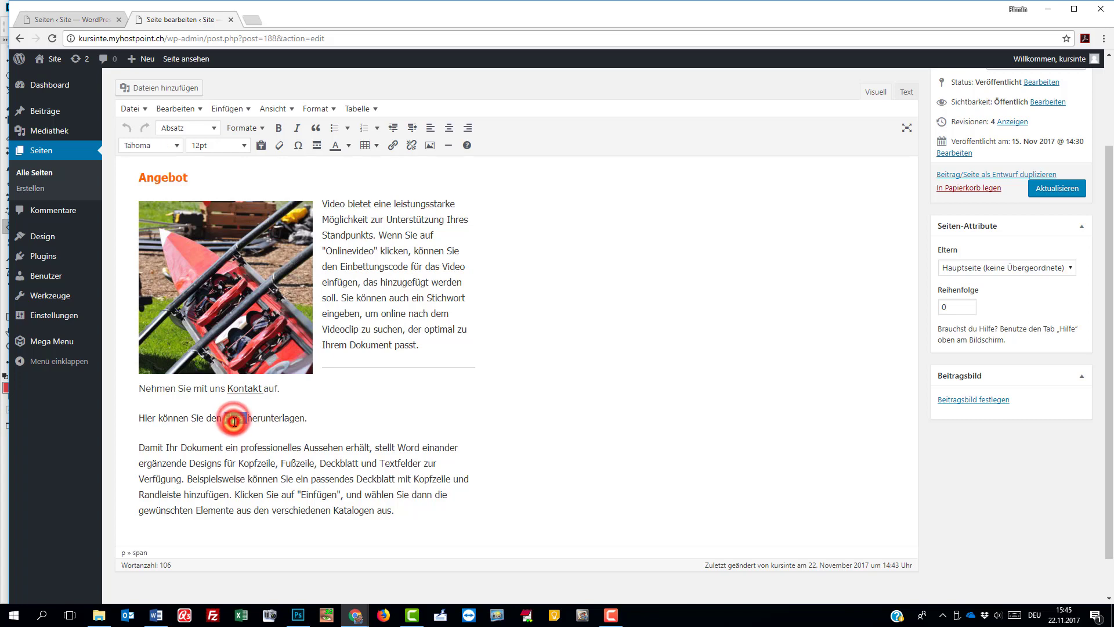
click(392, 146)
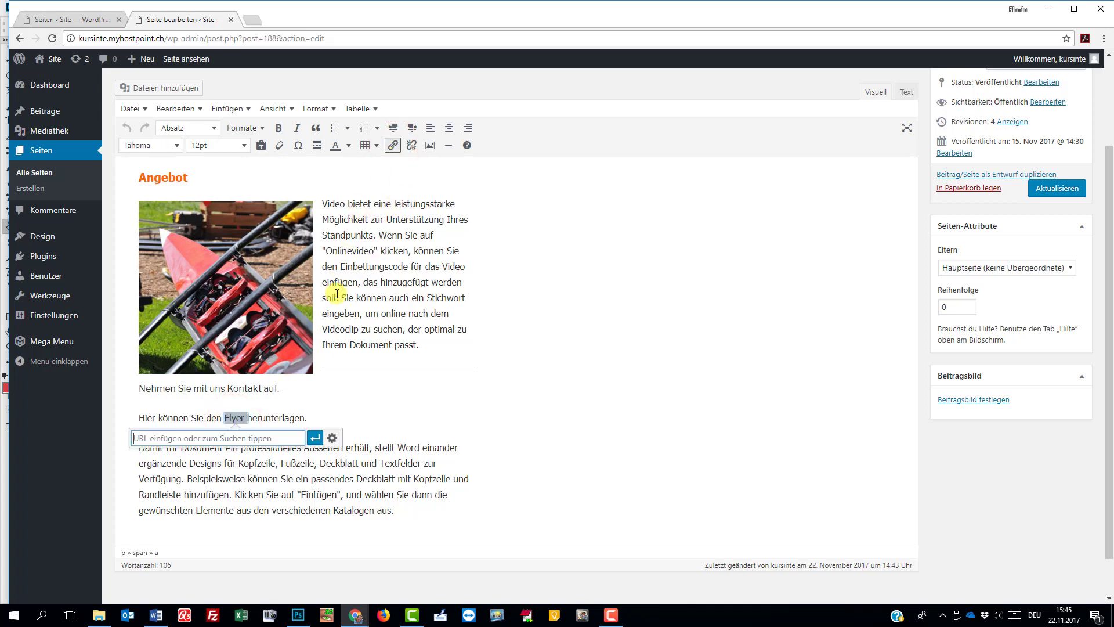
click(332, 438)
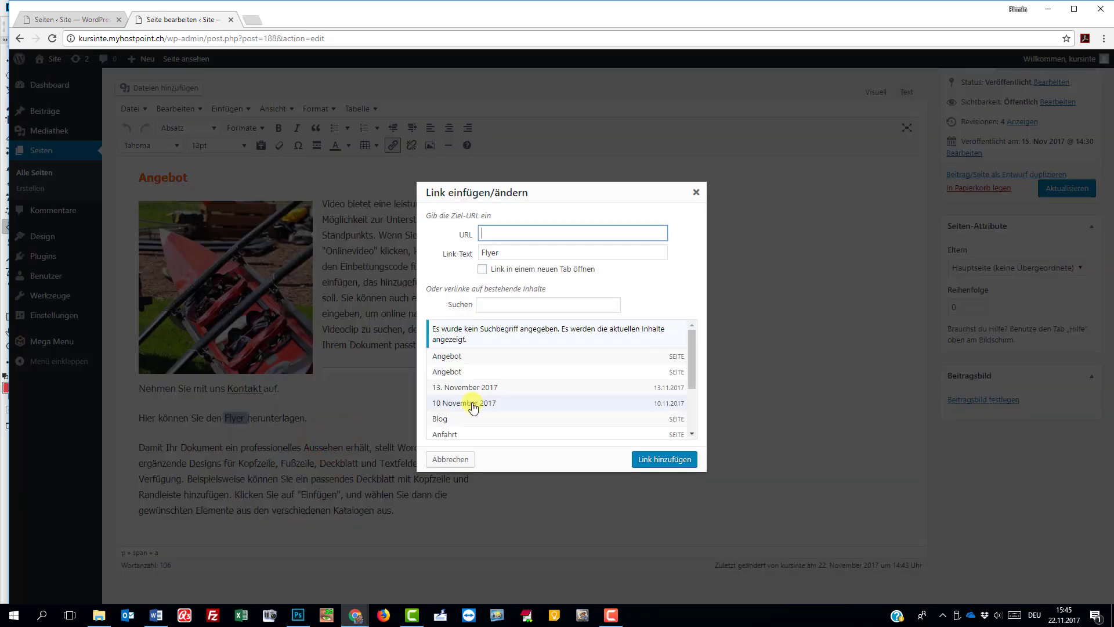
click(513, 308)
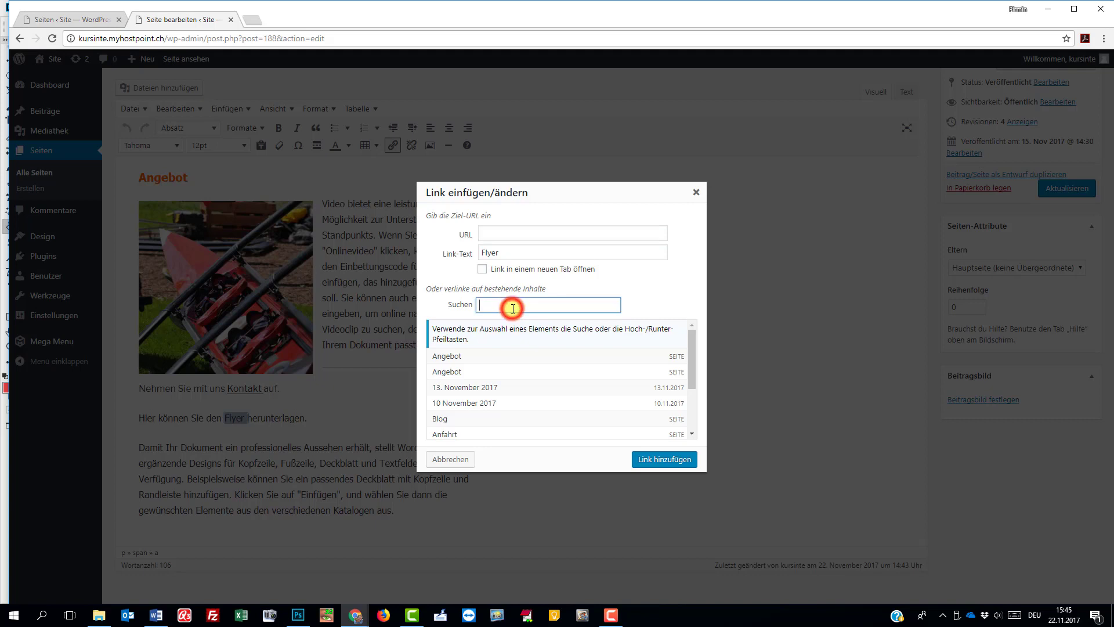
text(Flyer)
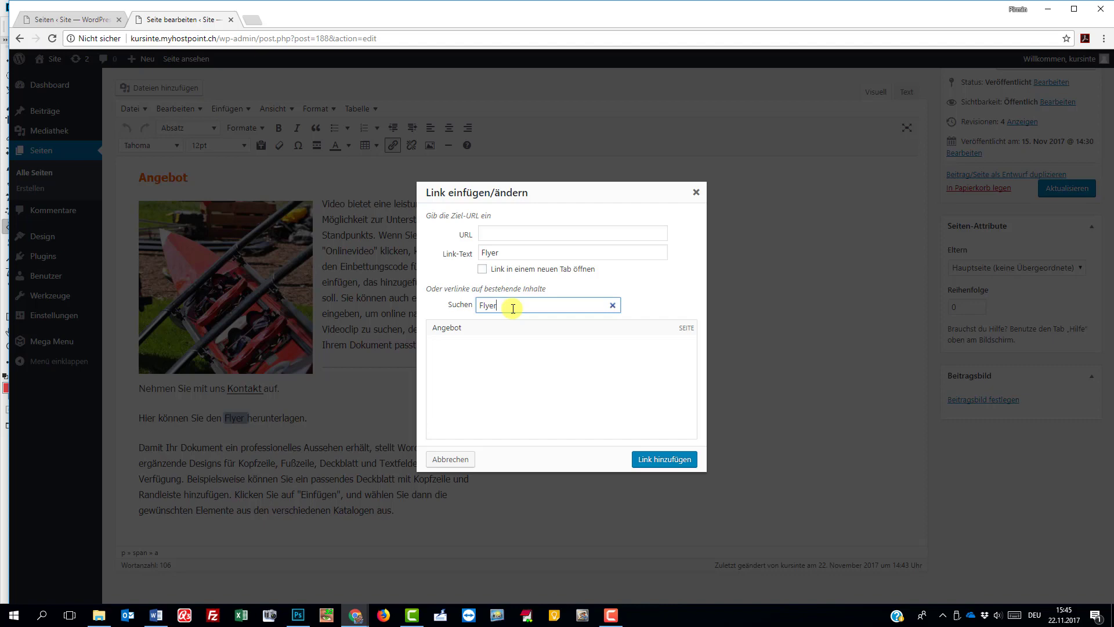
click(325, 400)
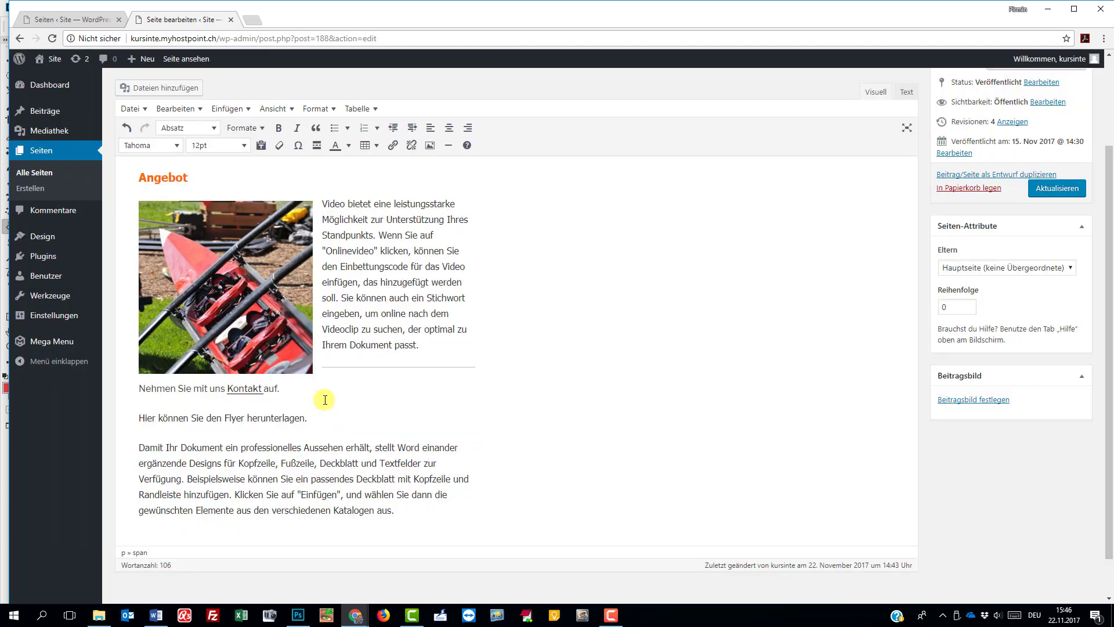
Step: Delete the word "Flyer" from the sentence "Hier können Sie den Flyer herunterlagen."
key(BackSpace)
key(BackSpace)
key(BackSpace)
key(BackSpace)
key(BackSpace)
key(BackSpace)
key(BackSpace)
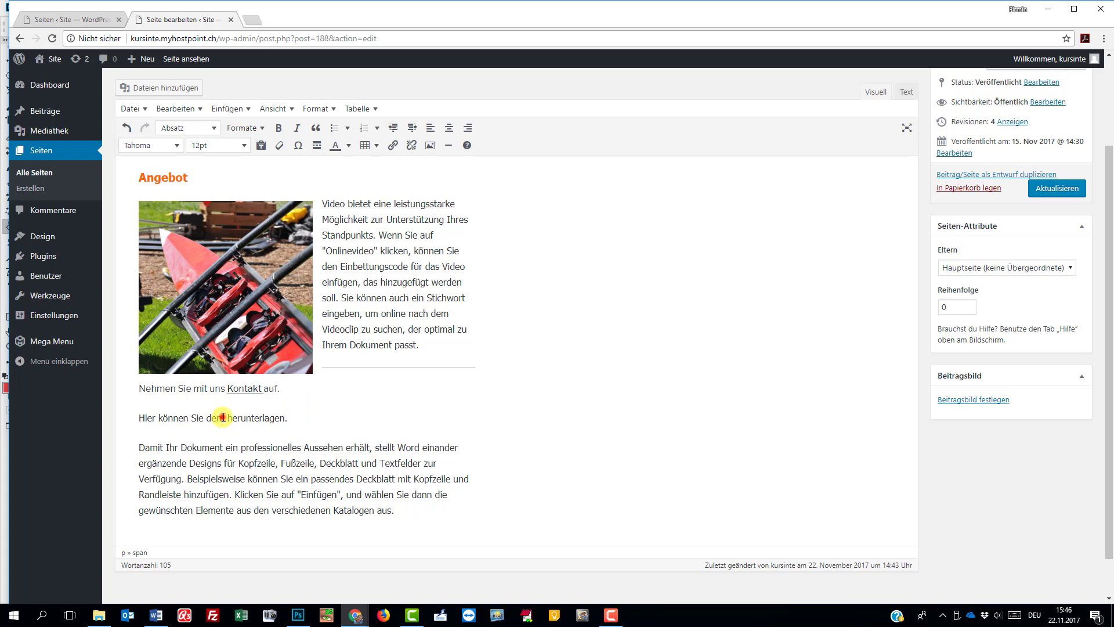
Step: Insert Flyer-fertig.pdf from the Mediathek as a file link after "Hier können Sie den" in the page text
click(224, 417)
click(224, 418)
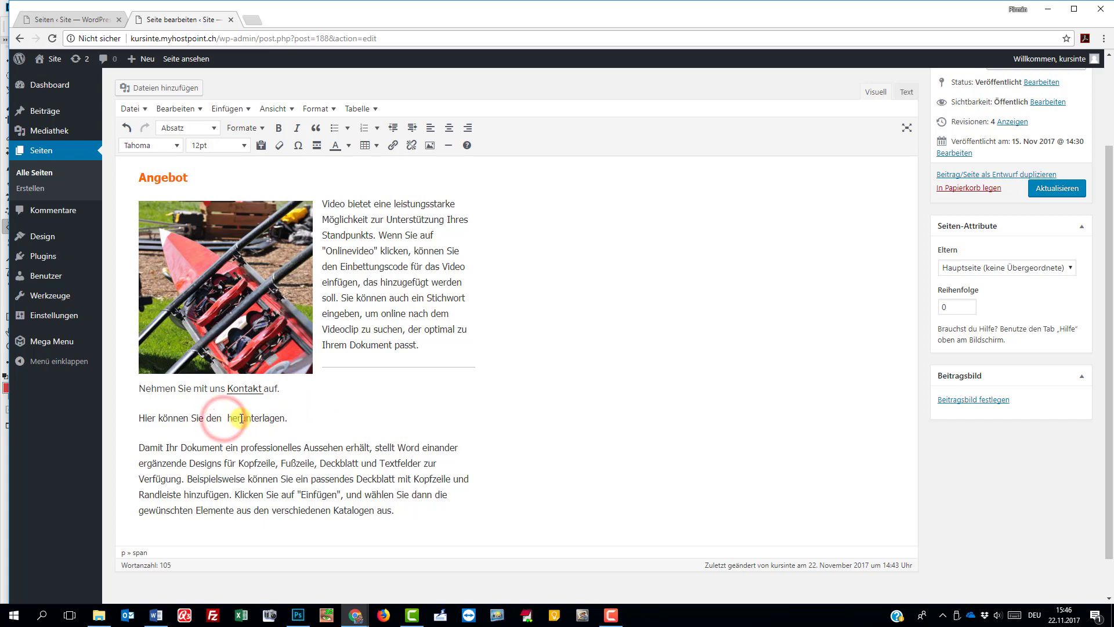
click(184, 89)
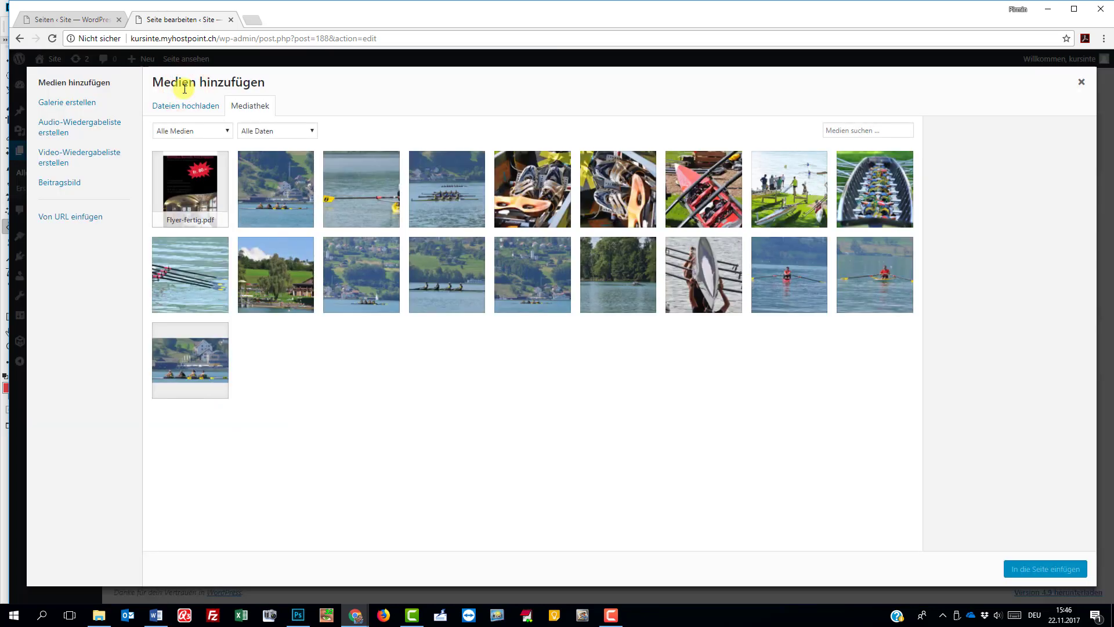
key(alt+Tab)
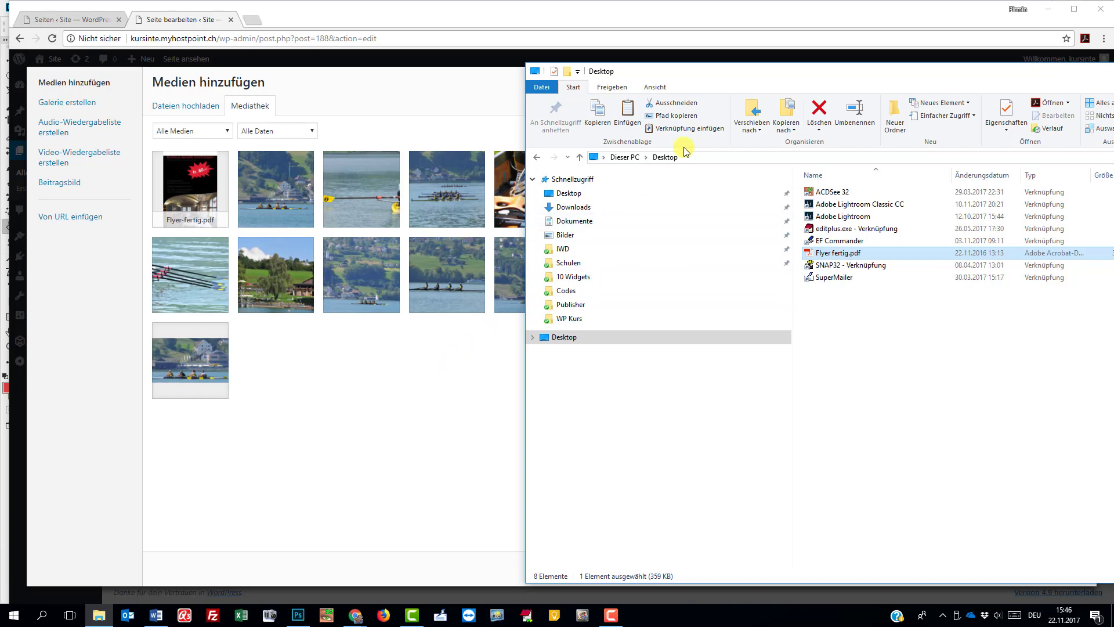
drag(727, 82, 1113, 85)
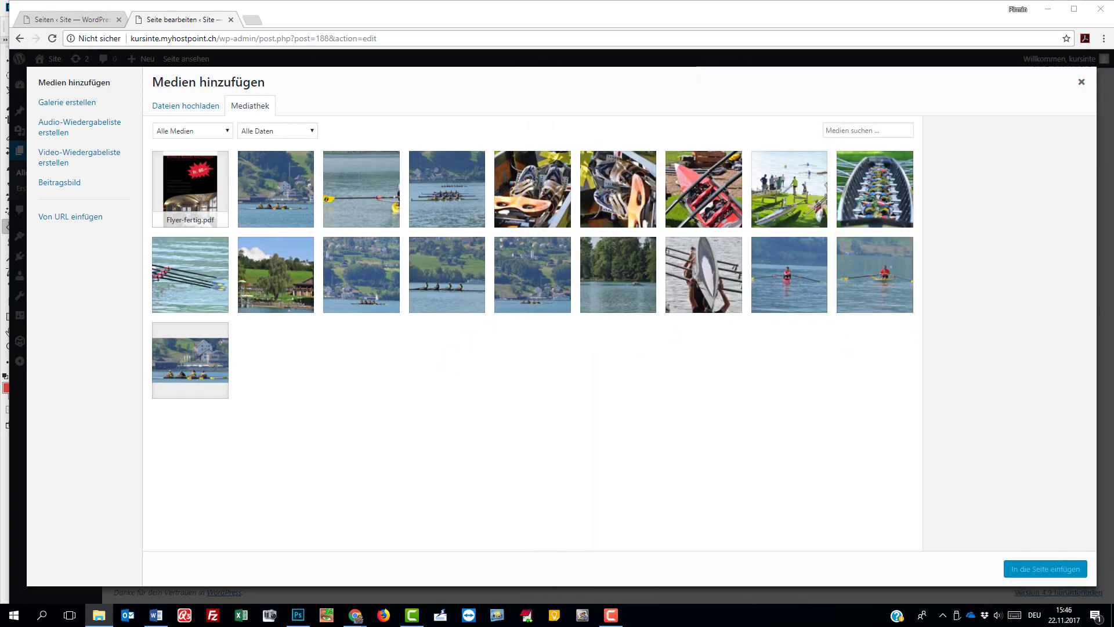
click(197, 191)
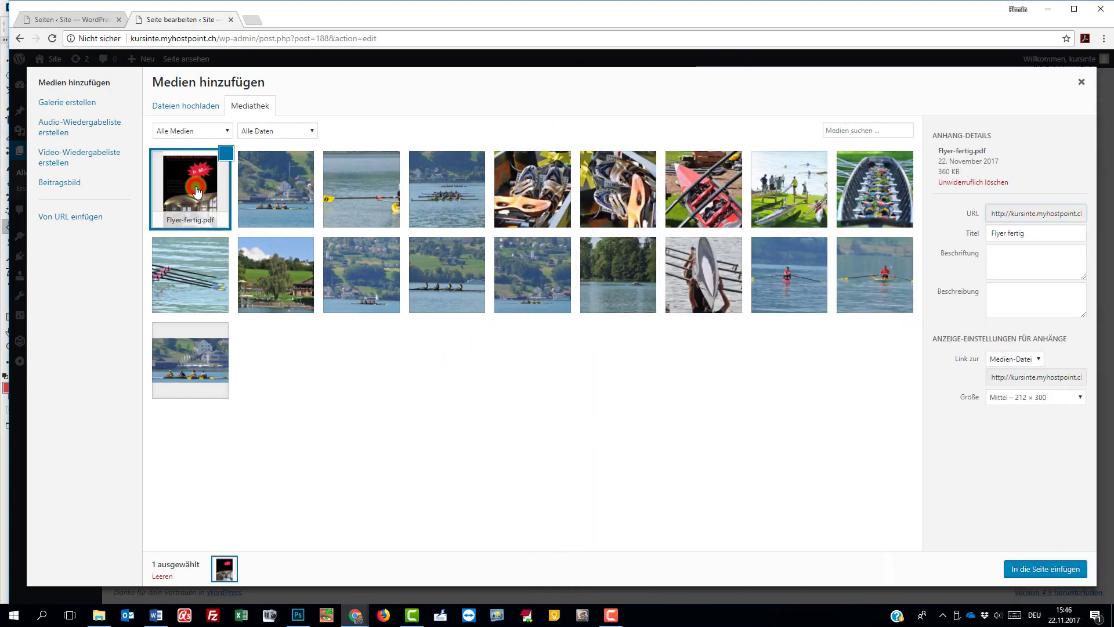
click(1053, 569)
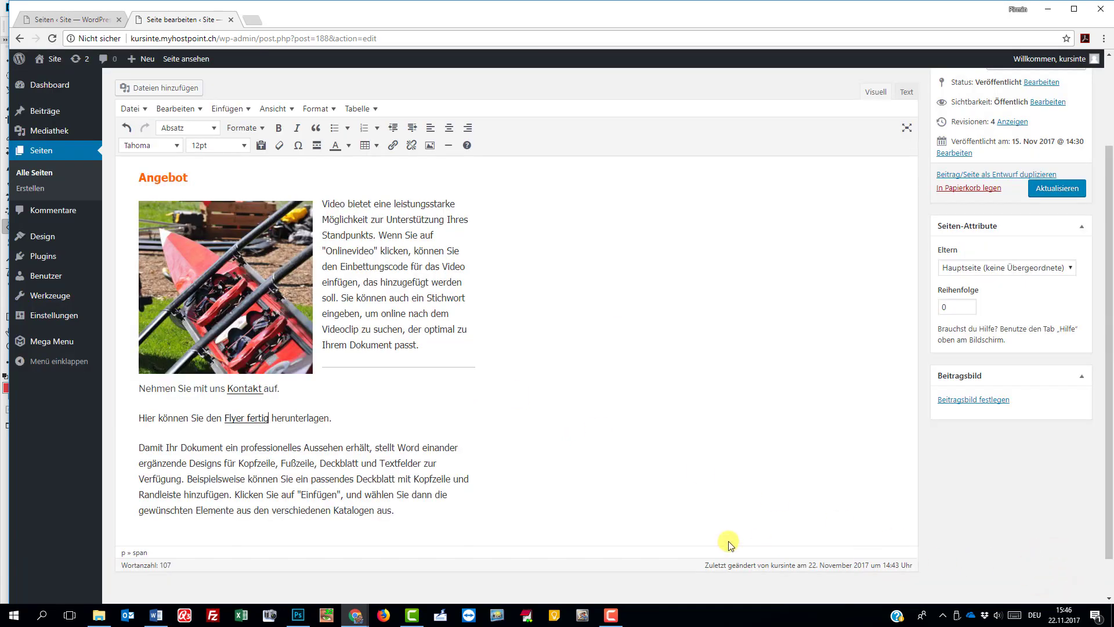
Step: Shorten the inserted PDF link's text to "Flyer" by deleting the word "fertig"
click(238, 420)
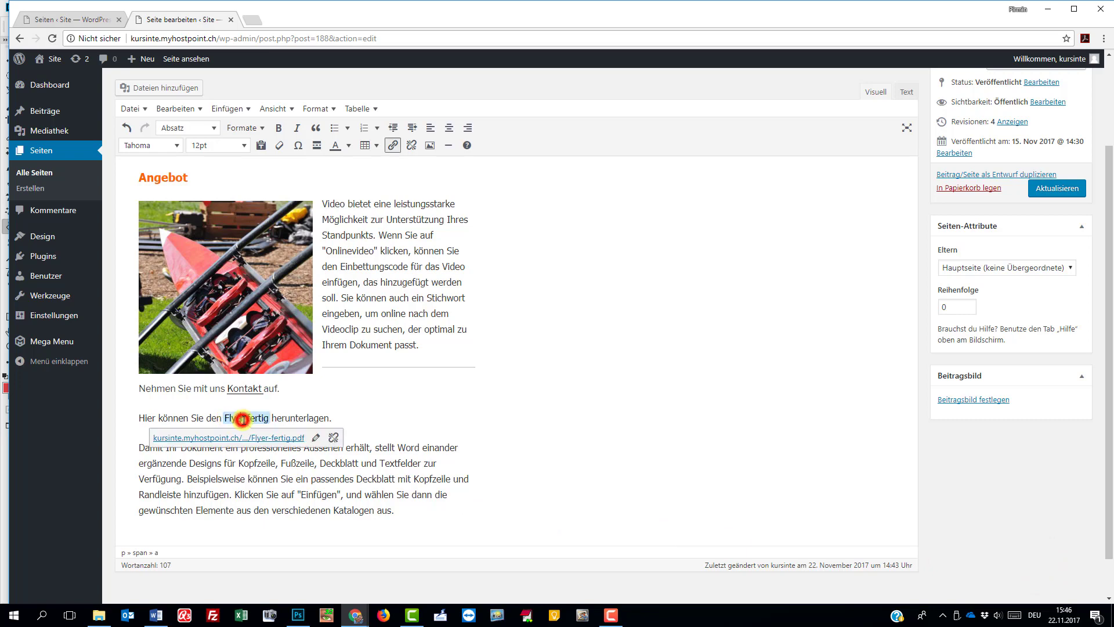
double_click(253, 420)
click(244, 418)
key(Delete)
key(Delete)
key(Delete)
key(Delete)
key(Delete)
key(Delete)
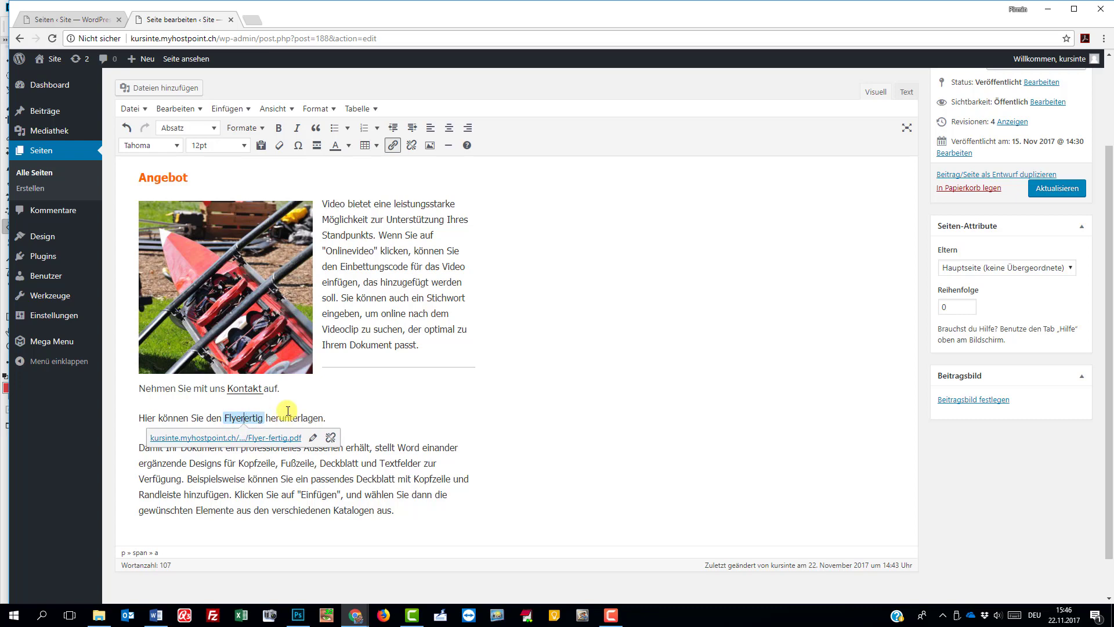
key(Delete)
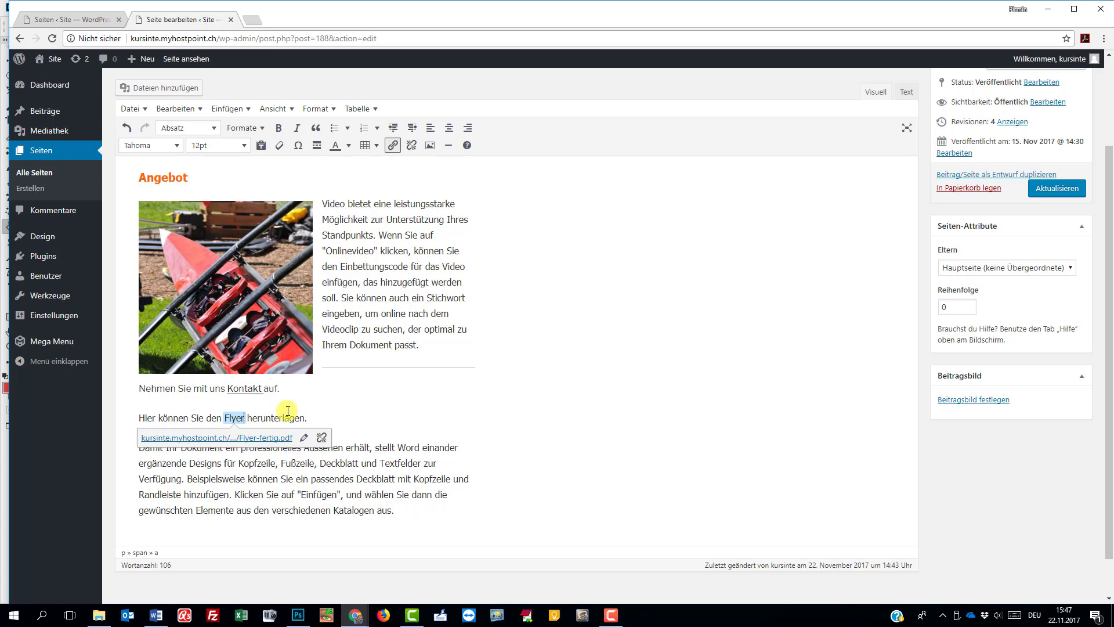
Step: Check the full target address of the "Flyer" link in its inline link editor and apply it as is
click(305, 438)
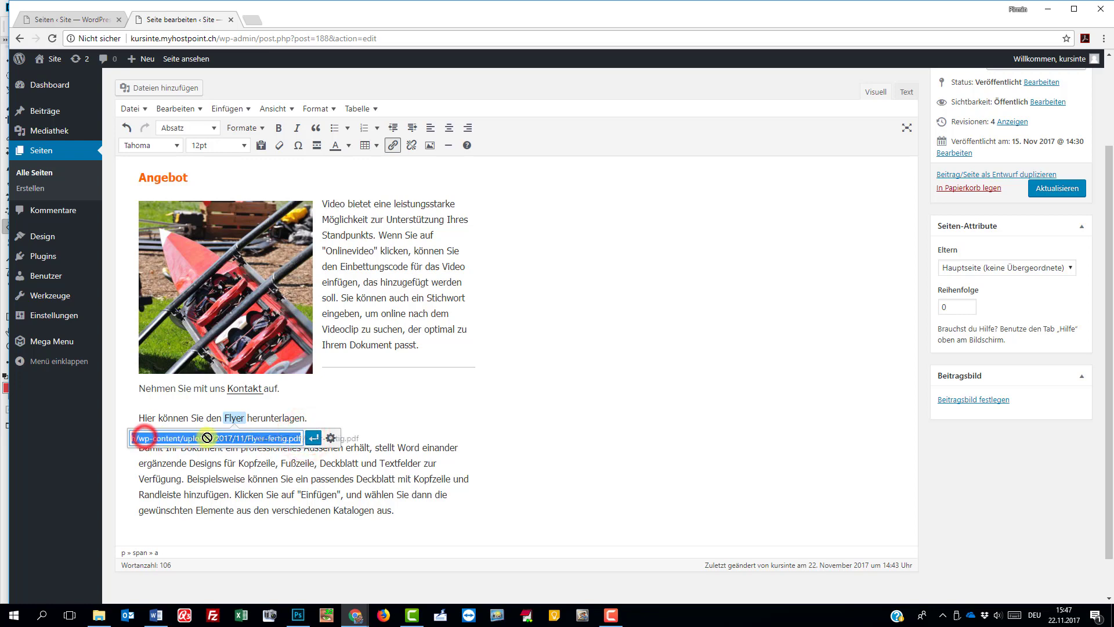
click(181, 438)
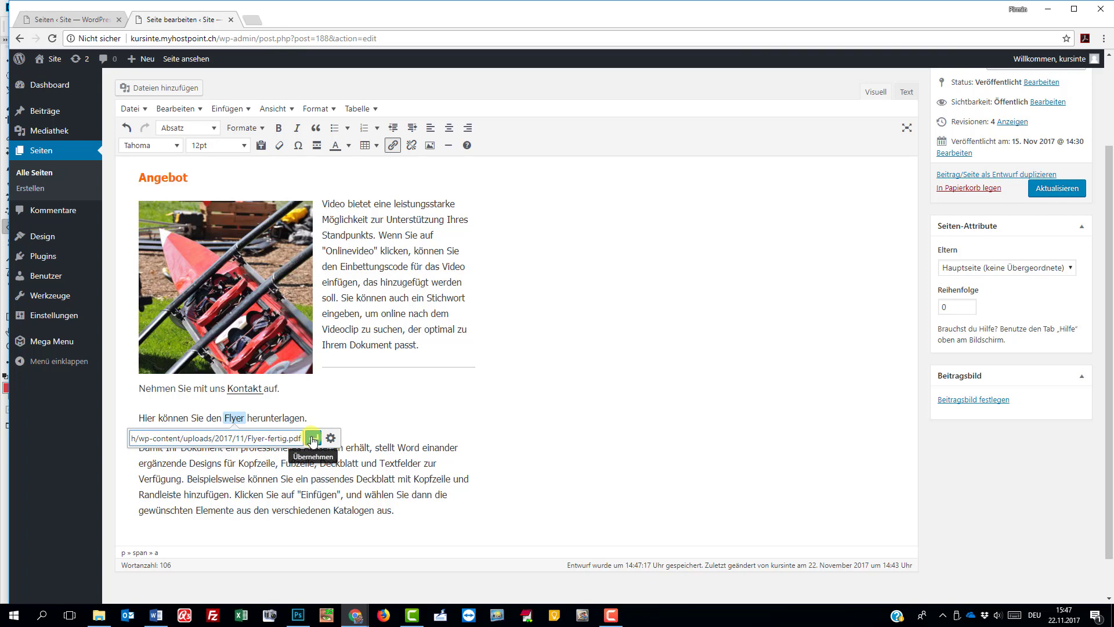
click(313, 439)
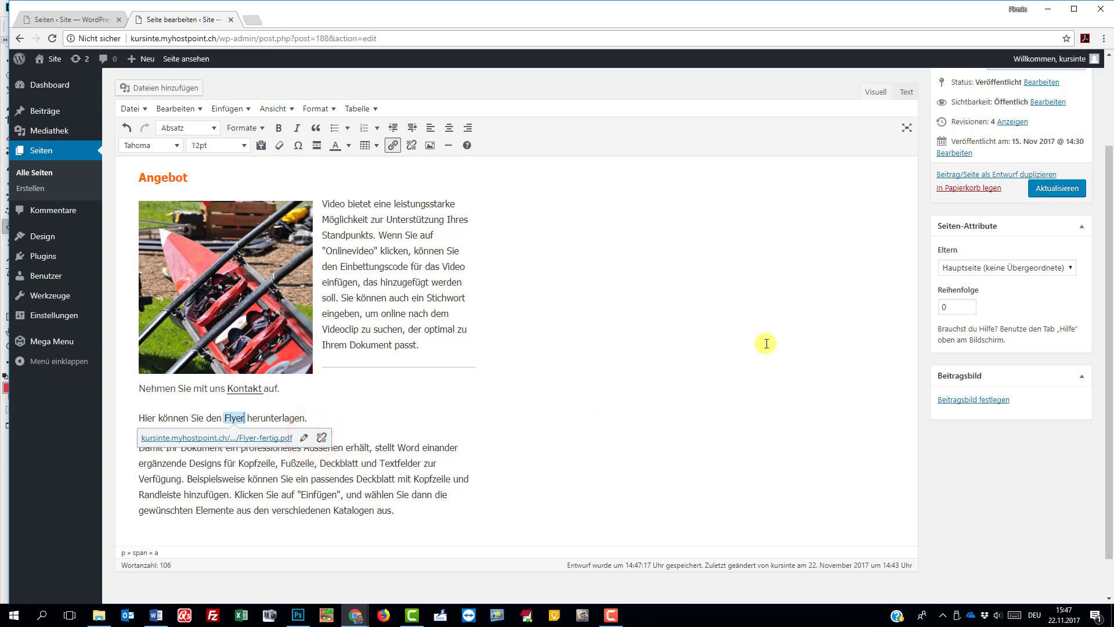
Step: Update the Angebot page and test the "Flyer" link on the published page
click(1049, 190)
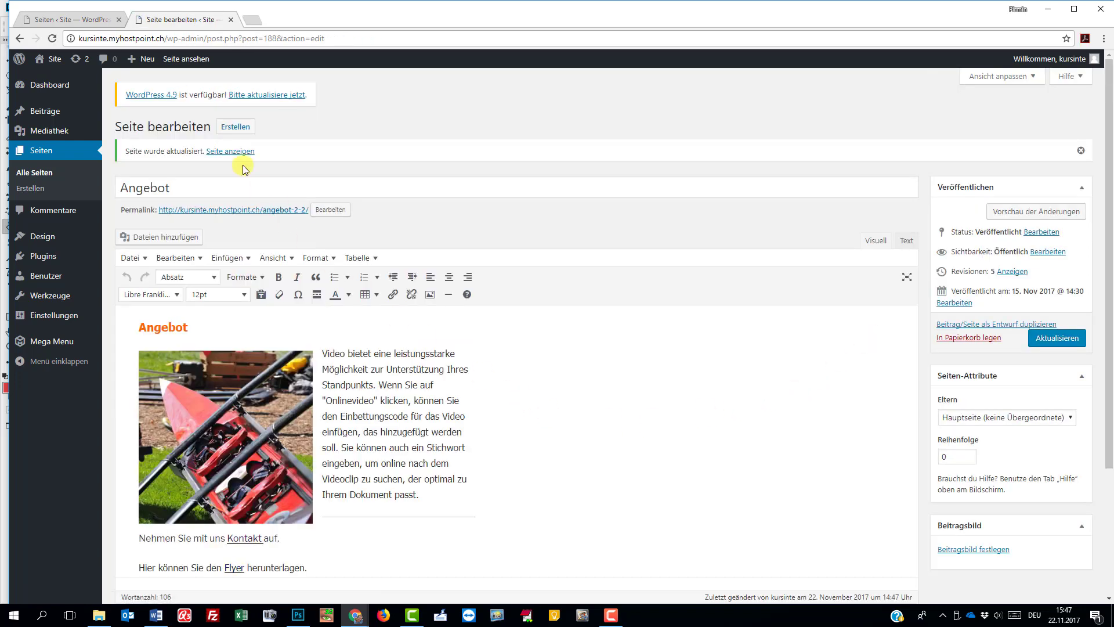
click(199, 60)
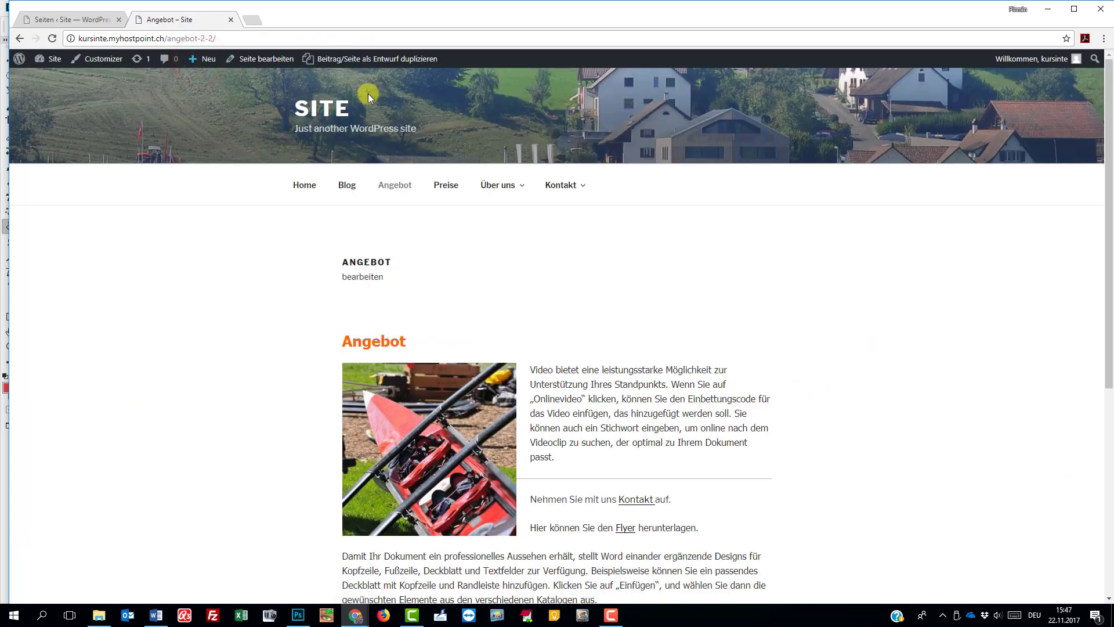
click(626, 527)
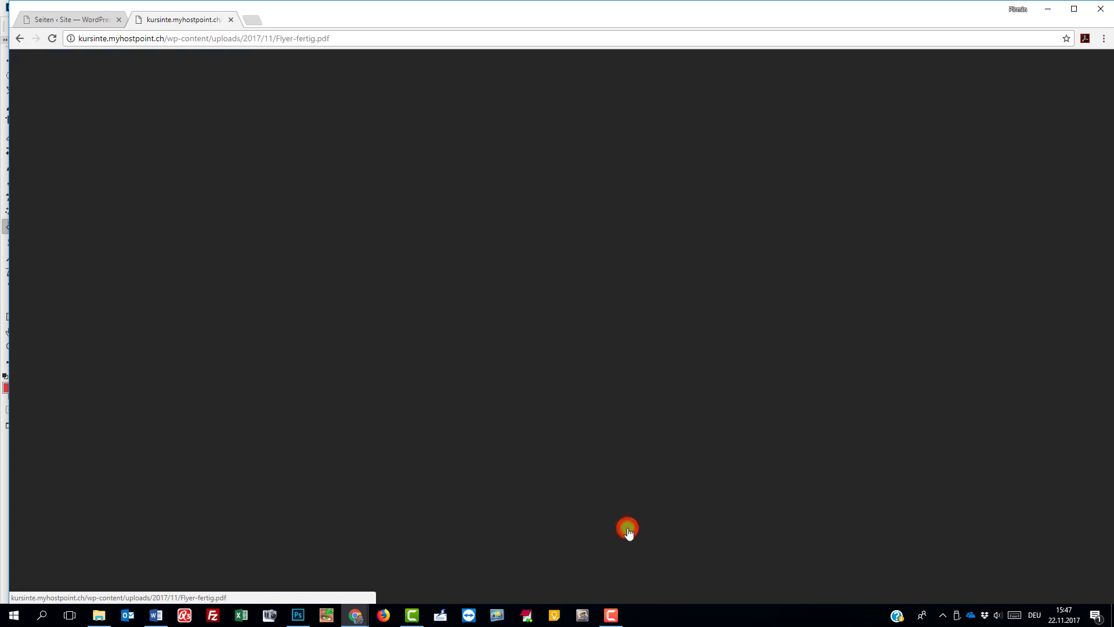